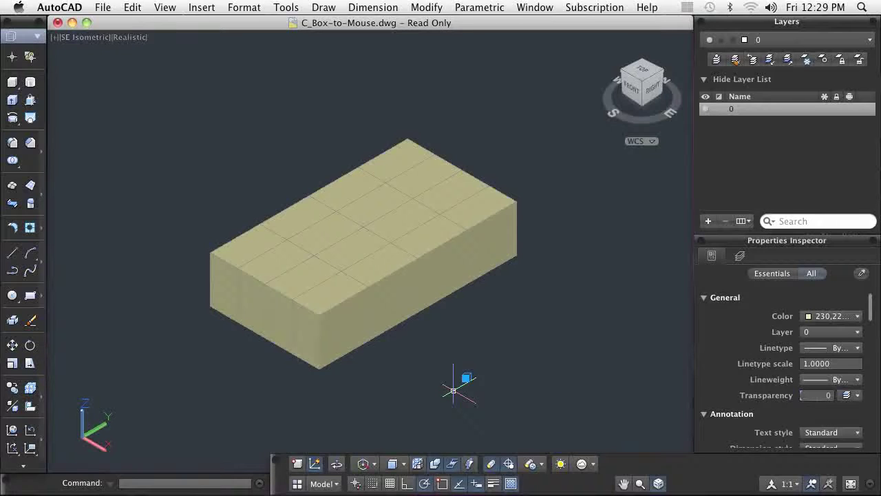
Keep the Move gizmo active and limit subobject selection to mesh edges
left_click(375, 465)
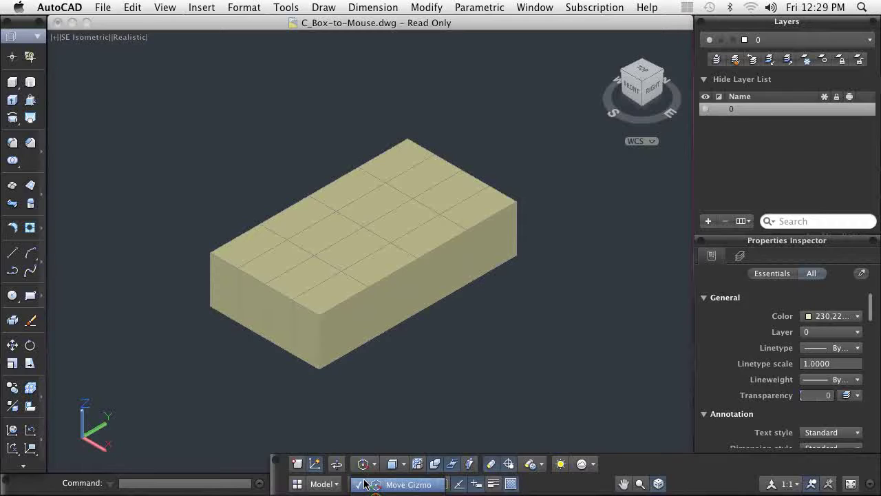
left_click(364, 484)
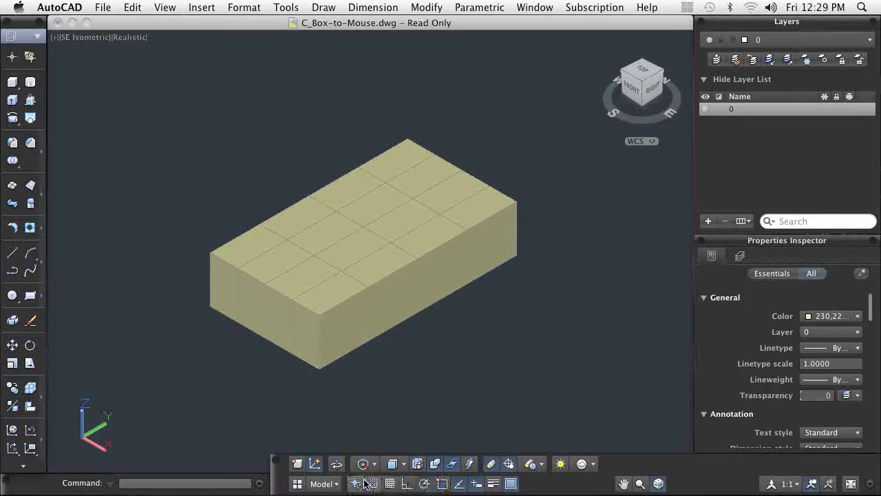
left_click(404, 466)
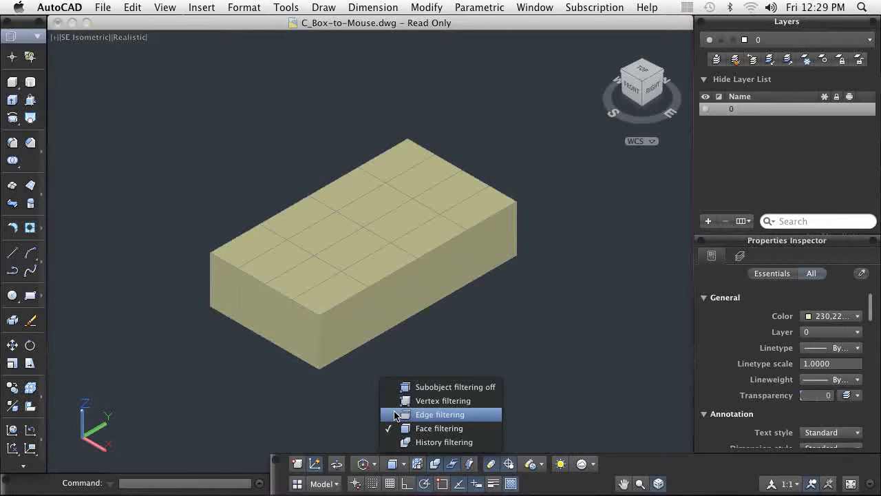
left_click(434, 414)
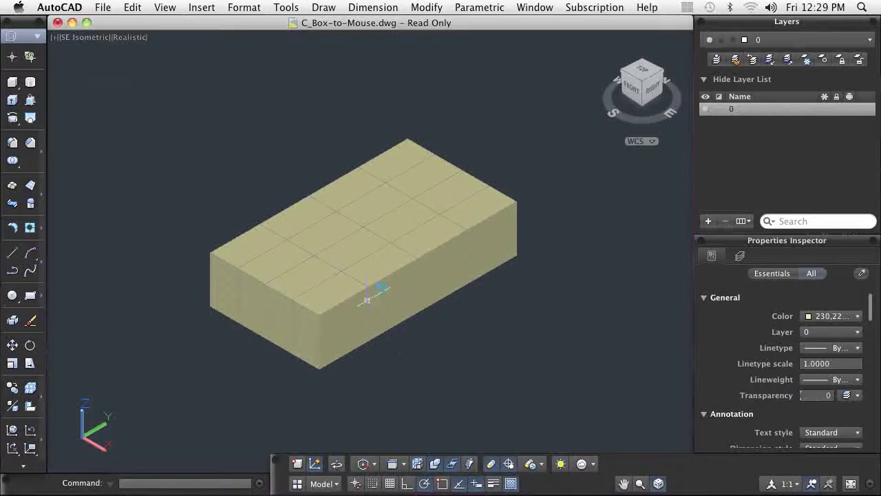
Select four top edges of the box and raise them along Z into a ridge
left_click(356, 274)
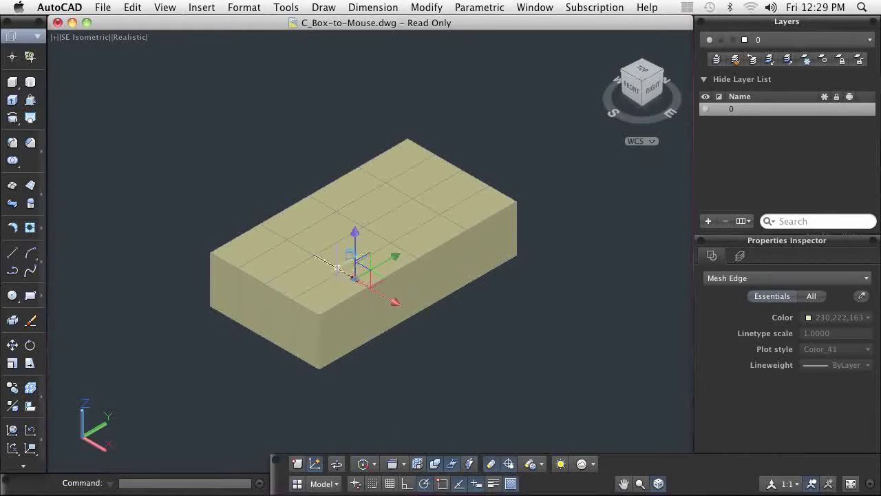
left_click(332, 265)
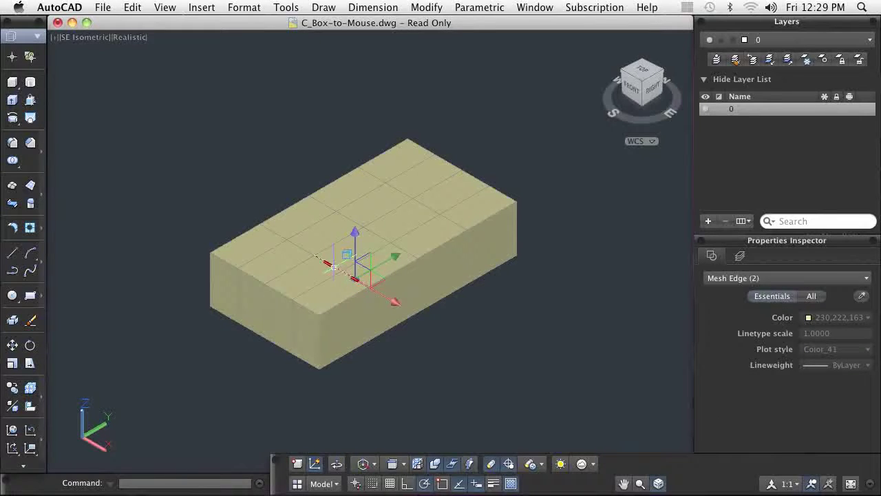
left_click(299, 245)
left_click(277, 234)
left_click(355, 239)
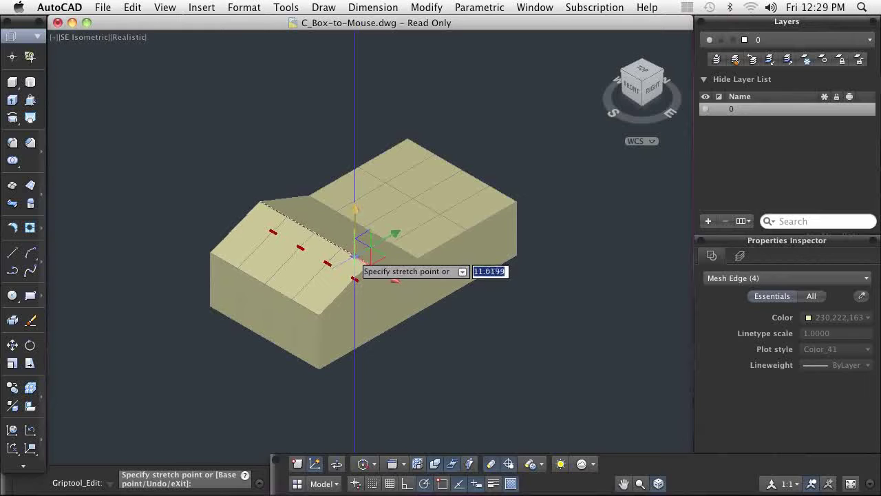
key("Escape")
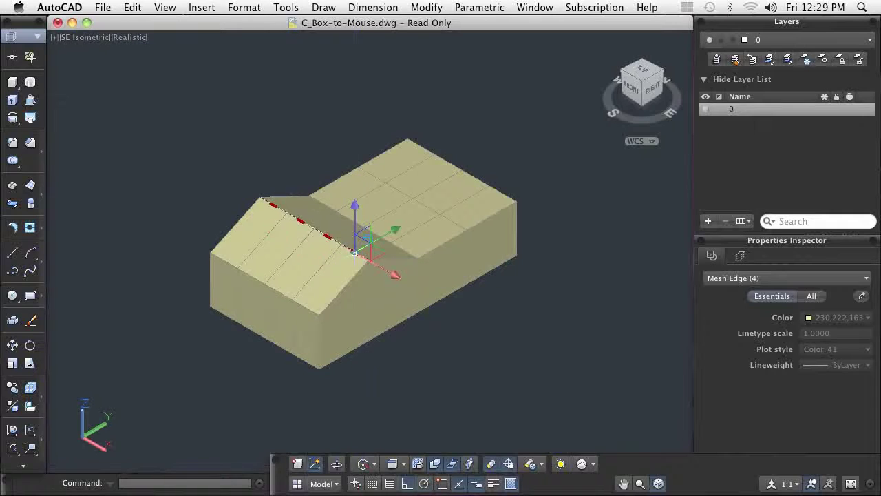
key("Escape")
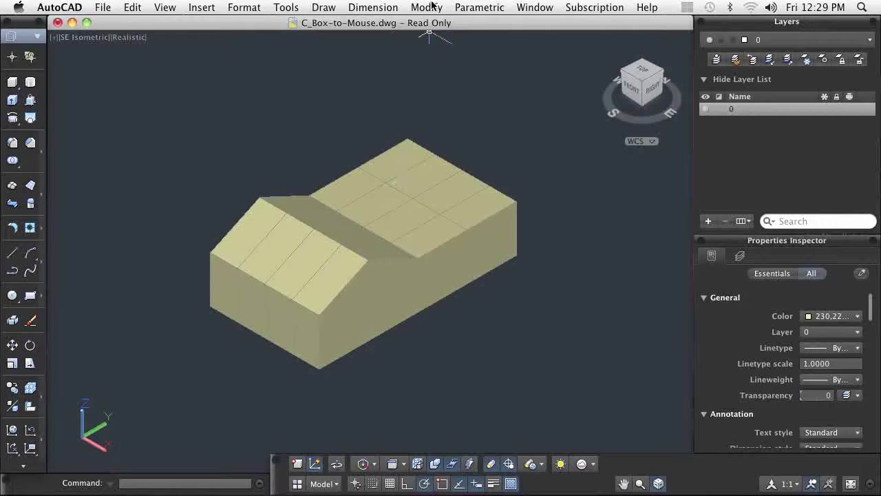
Apply Smooth More to the ridged mesh box repeatedly, adding a smoothing level each time
left_click(433, 7)
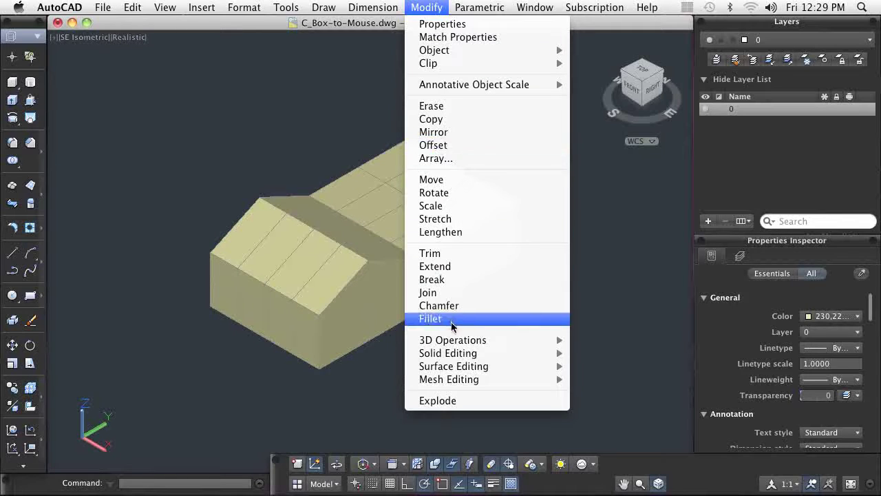
mouse_move(469, 383)
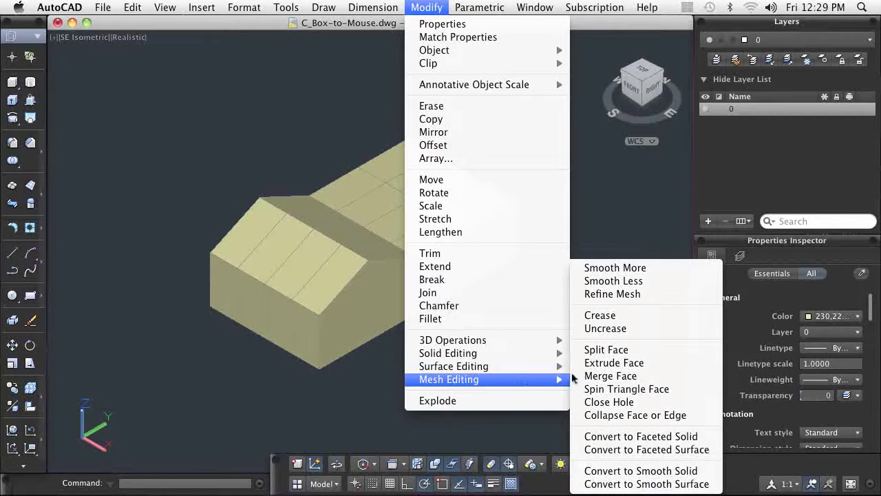
left_click(608, 273)
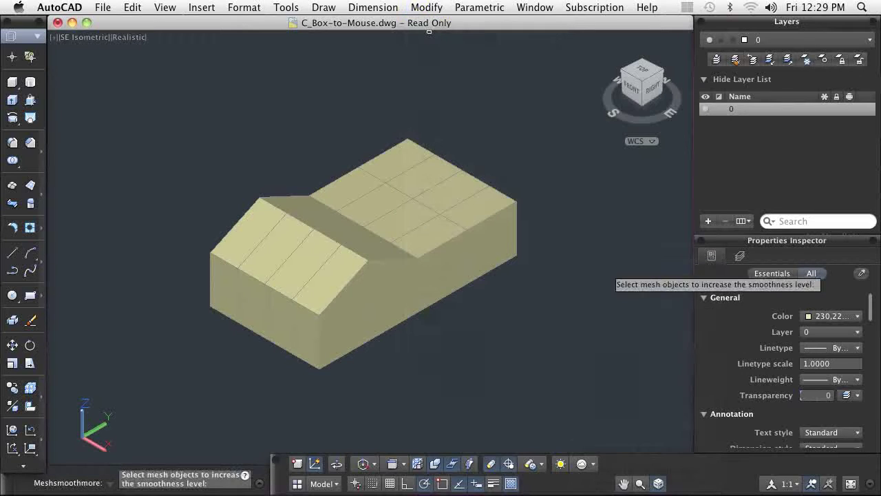
left_click(476, 252)
key("Return")
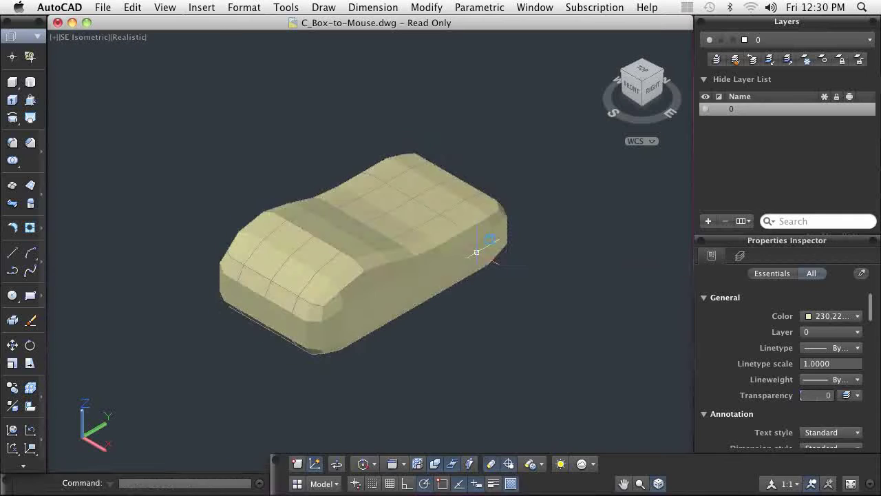
key("Return")
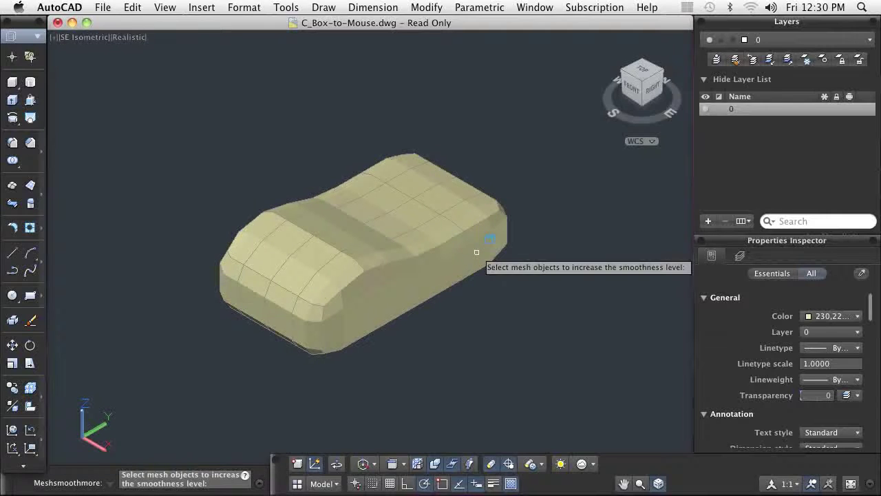
left_click(476, 252)
key("Return")
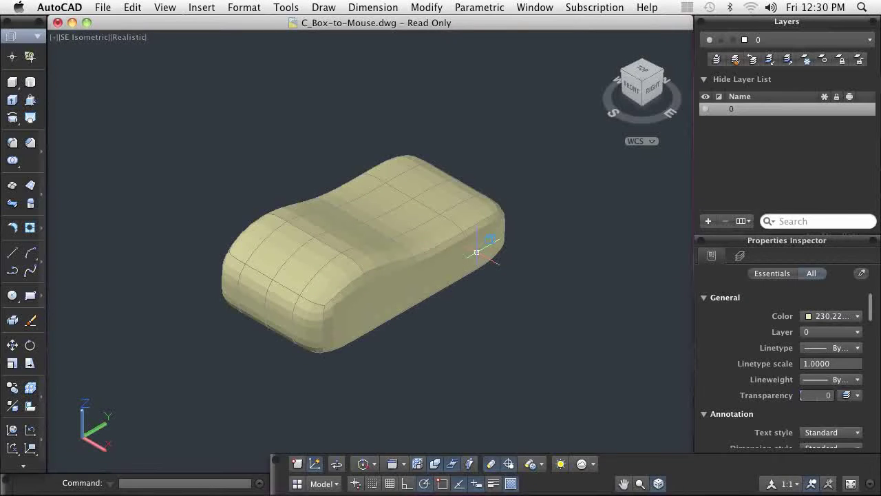
key("Return")
left_click(475, 251)
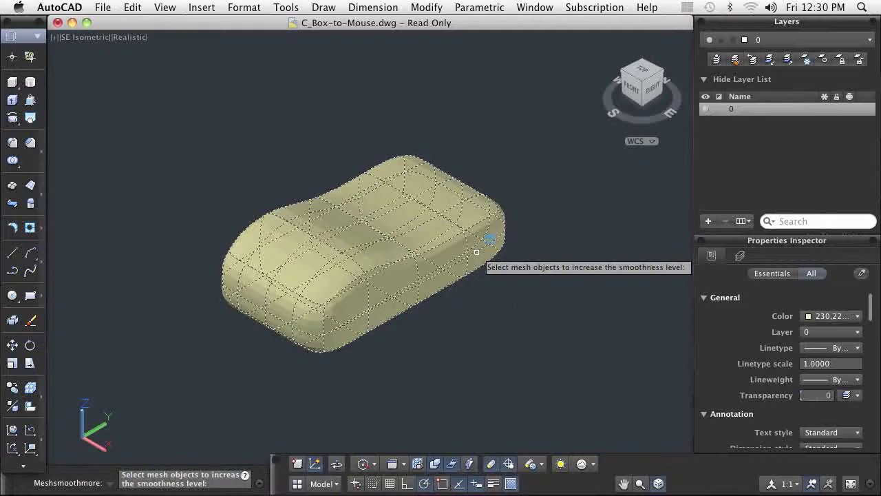
key("Return")
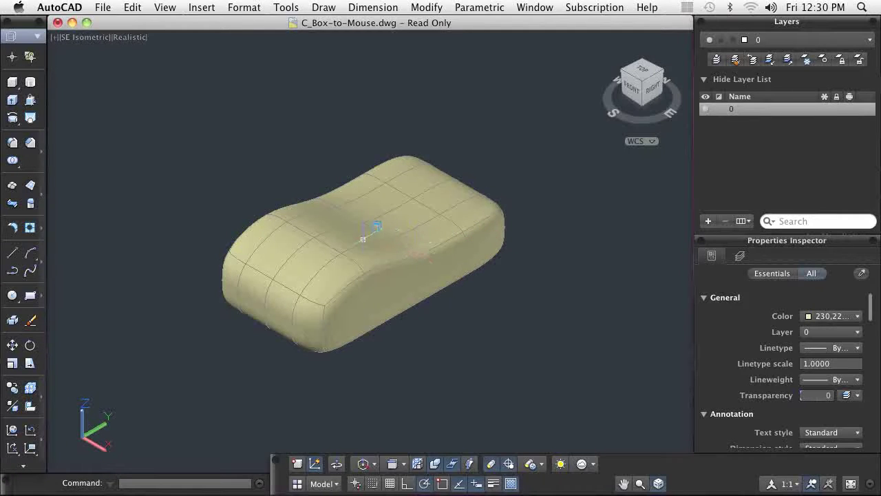
Select two top edges on the hump and stretch them along the gizmo's Z axis
left_click(339, 228)
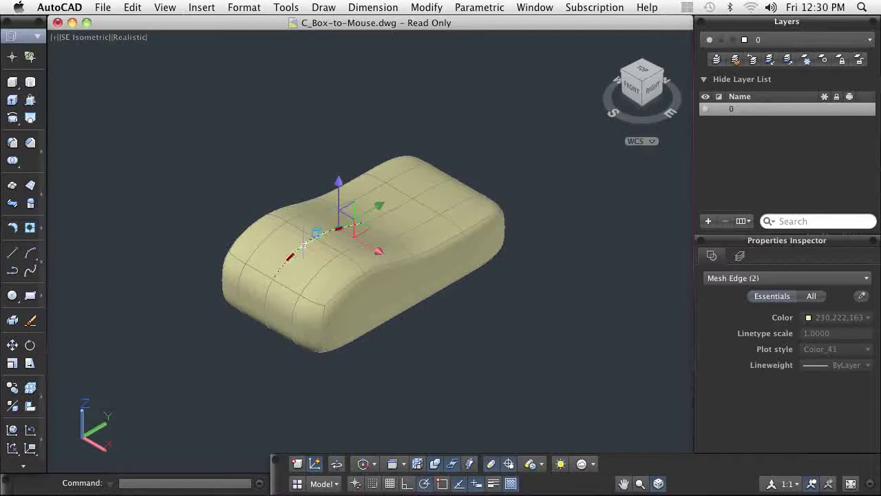
left_click(305, 242)
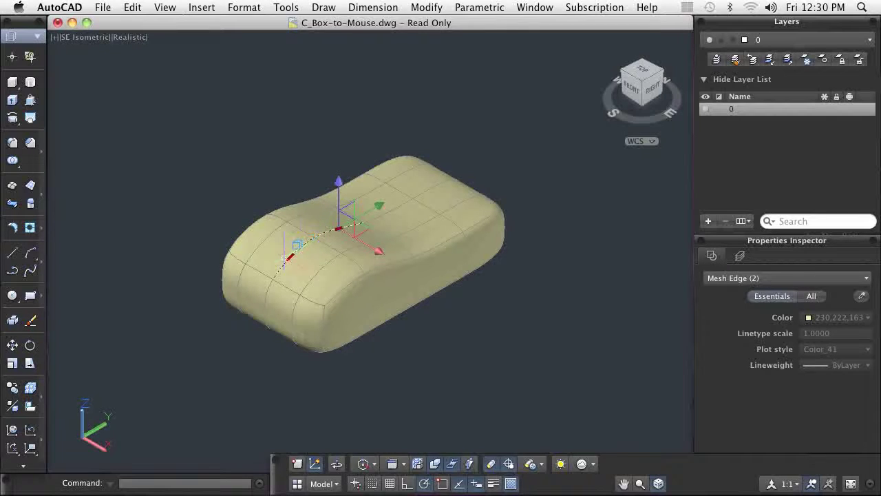
left_click(338, 198)
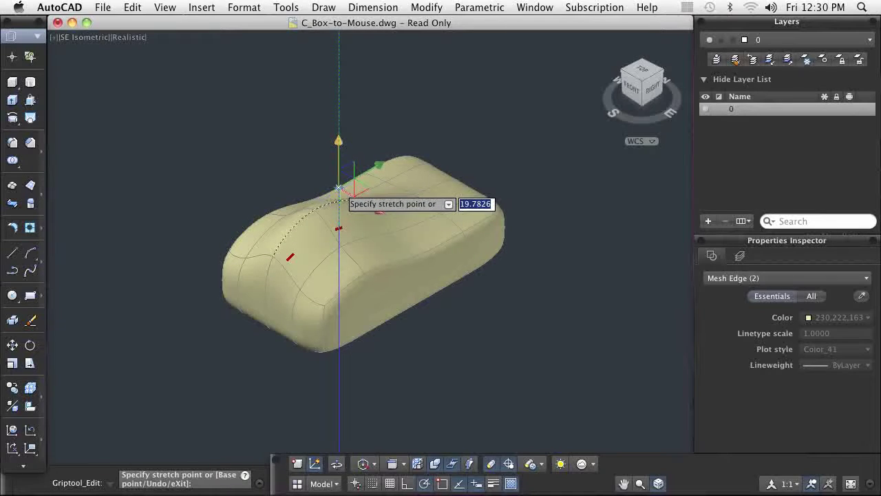
left_click(338, 187)
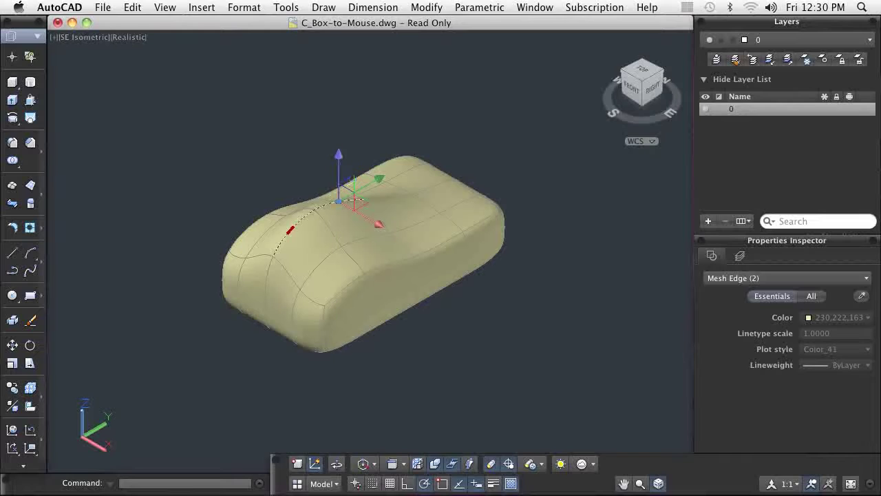
key("Escape")
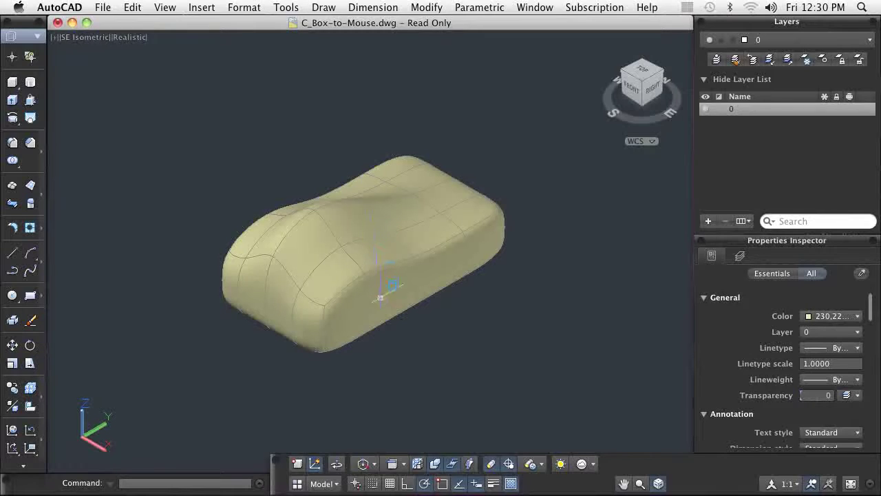
Switch to SW Isometric and select the lower side edges near the front-bottom corner
left_click(394, 294)
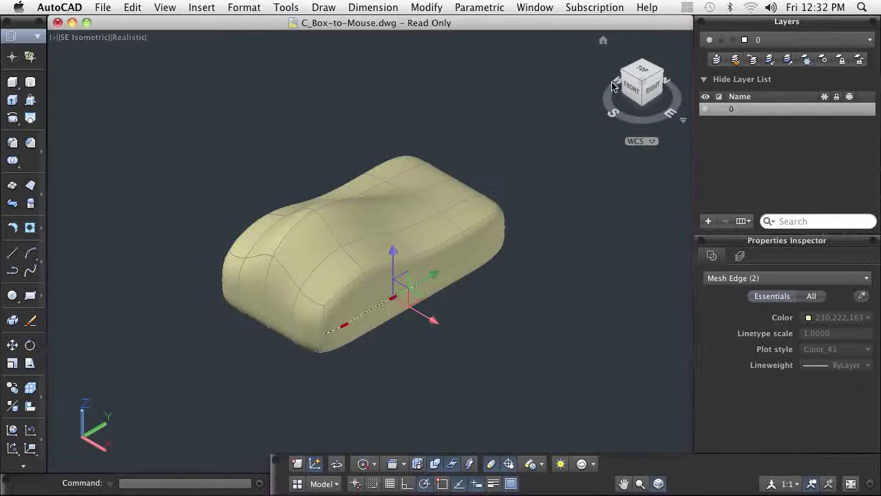
left_click(622, 81)
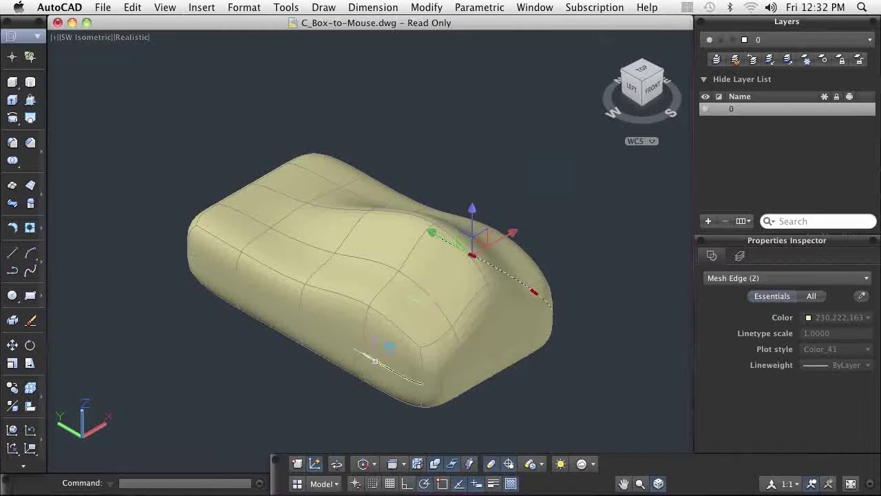
left_click(366, 360)
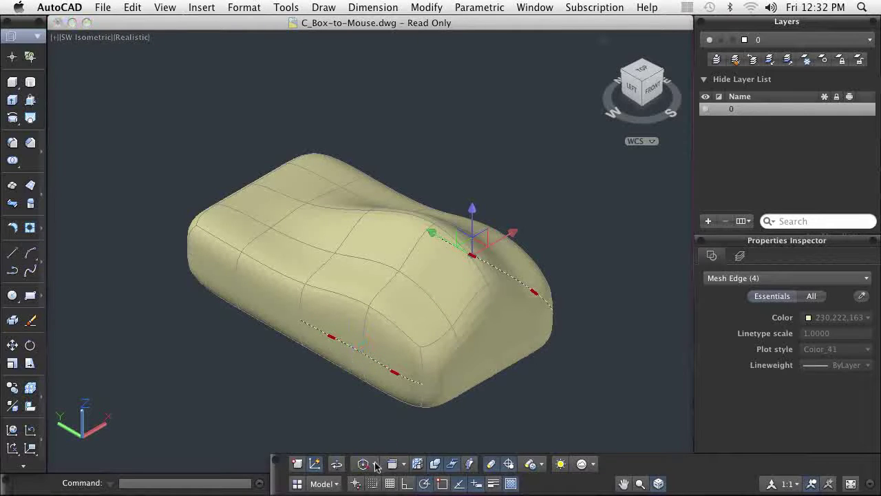
left_click(376, 464)
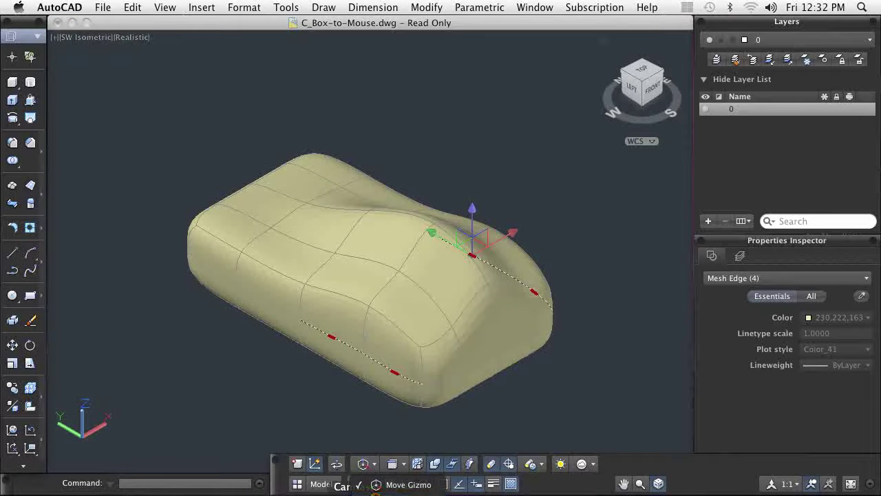
Scale the selected edges by 1.4391 along X, gizmo centred midway between the front edges
left_click(392, 484)
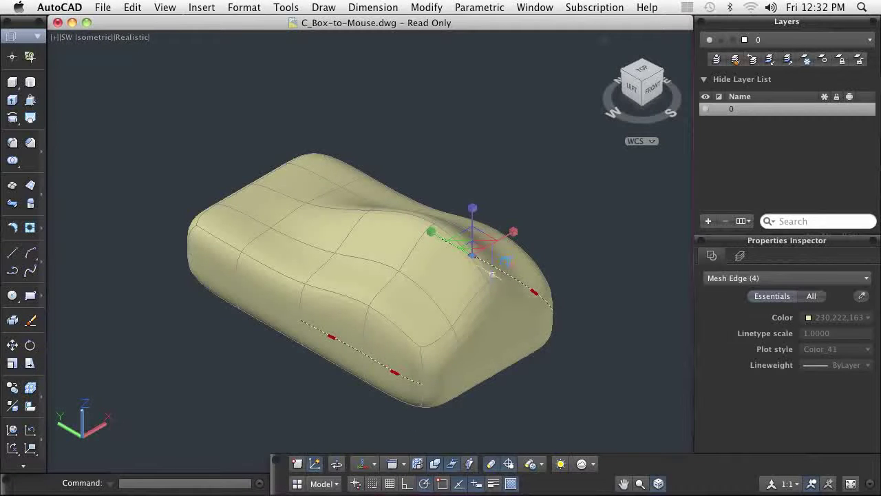
right_click(498, 244)
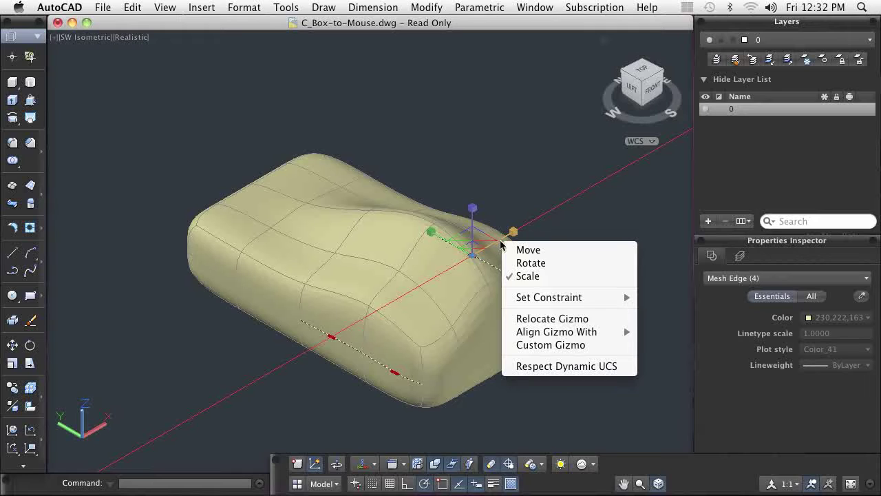
left_click(517, 319)
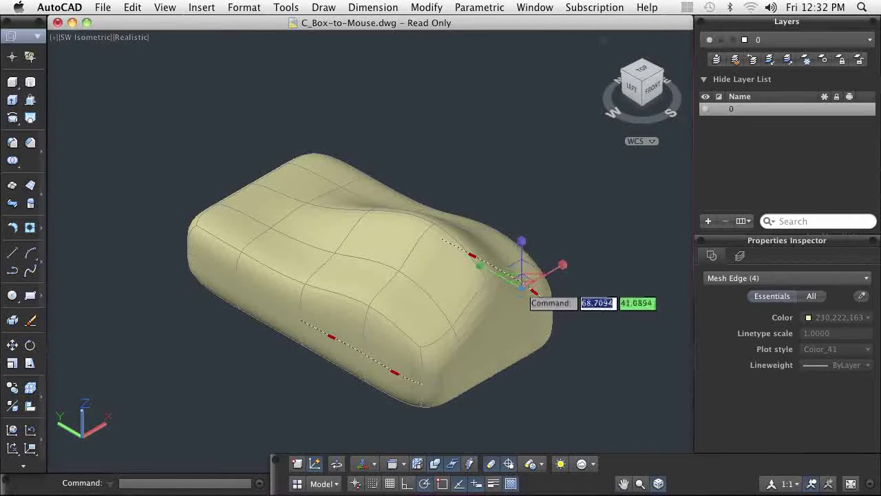
right_click(521, 283, "shift")
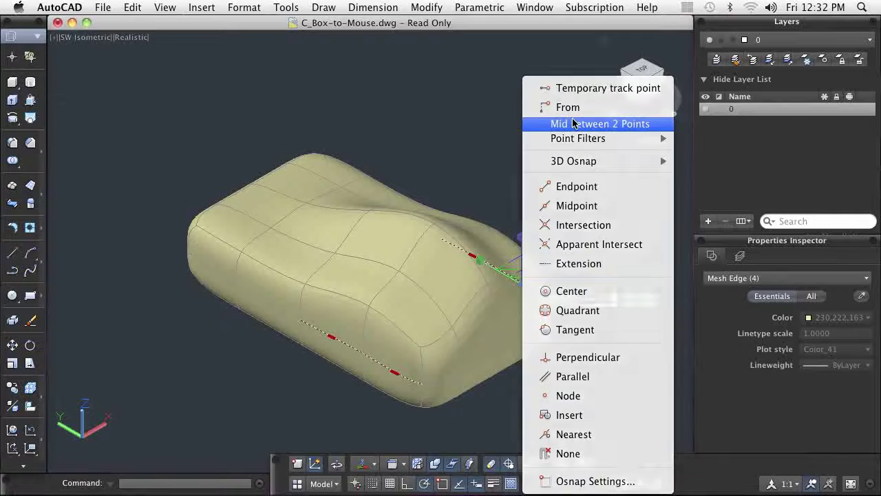
left_click(574, 123)
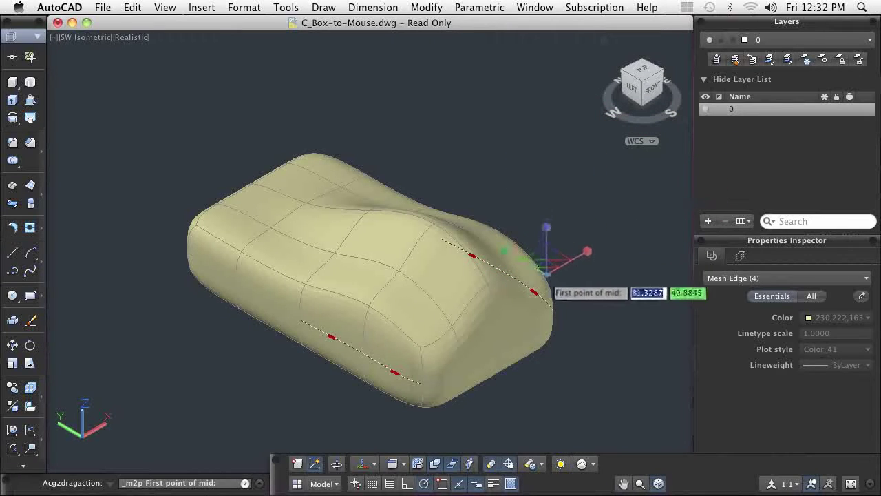
left_click(534, 291)
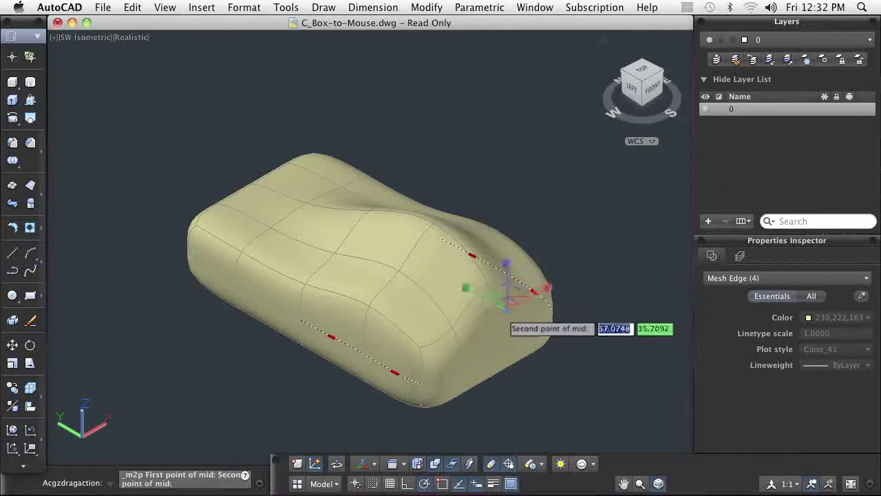
left_click(395, 372)
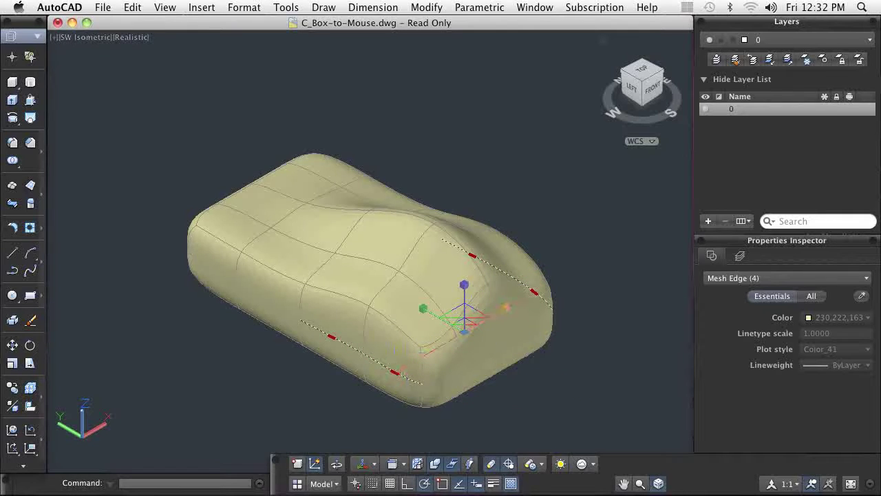
left_click(484, 318)
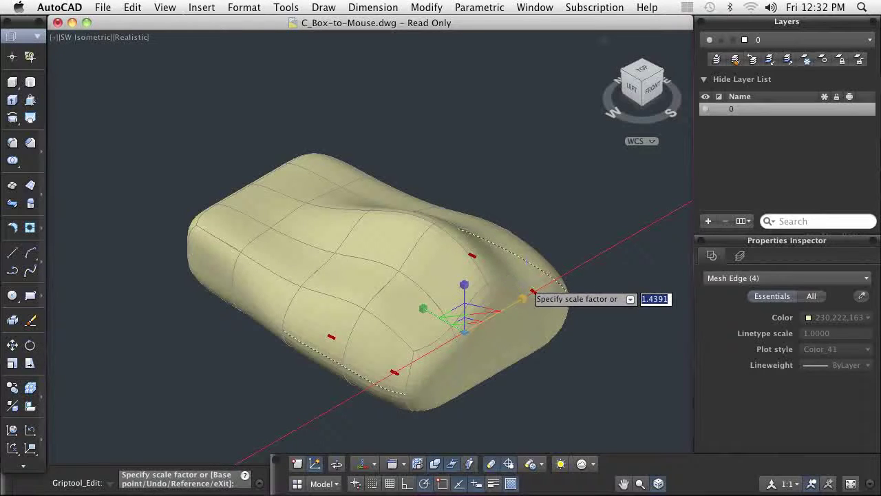
left_click(524, 299)
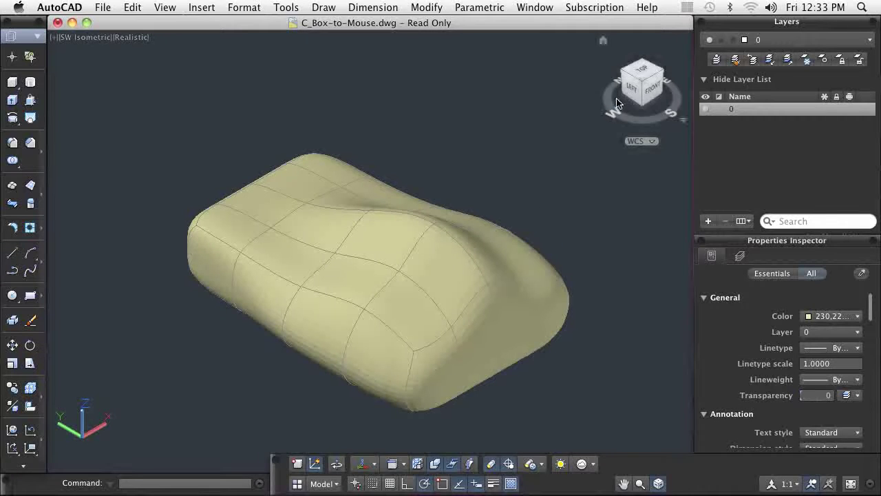
Rotate to NW Isometric, then switch to the flat Left view of the mouse mesh
left_click(623, 75)
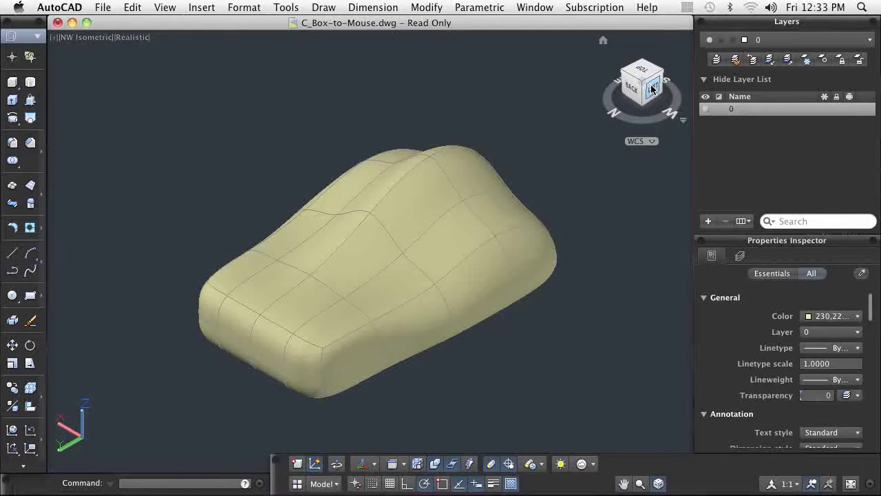
left_click(649, 86)
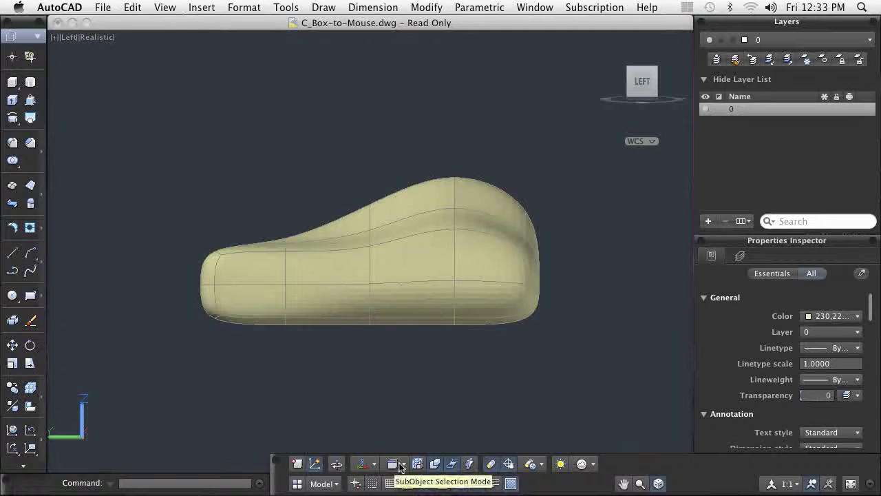
Switch to face filtering and window-select the 16 bottom faces of the mesh
left_click(394, 464)
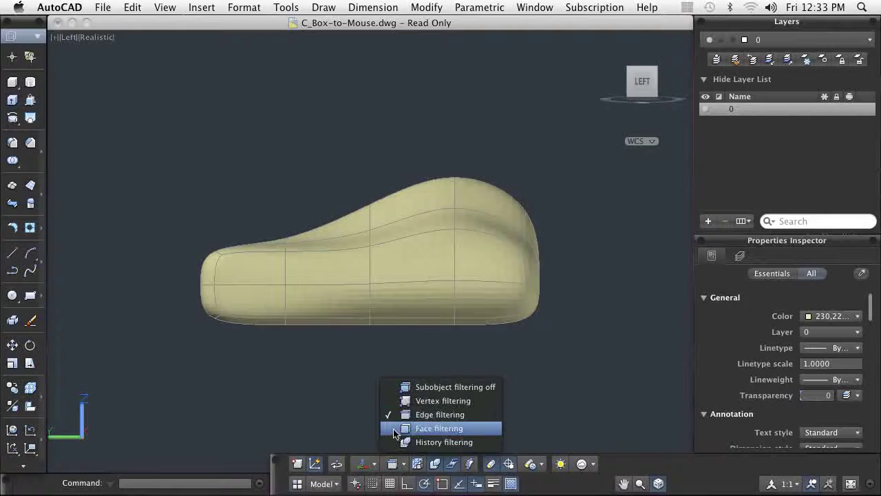
left_click(413, 428)
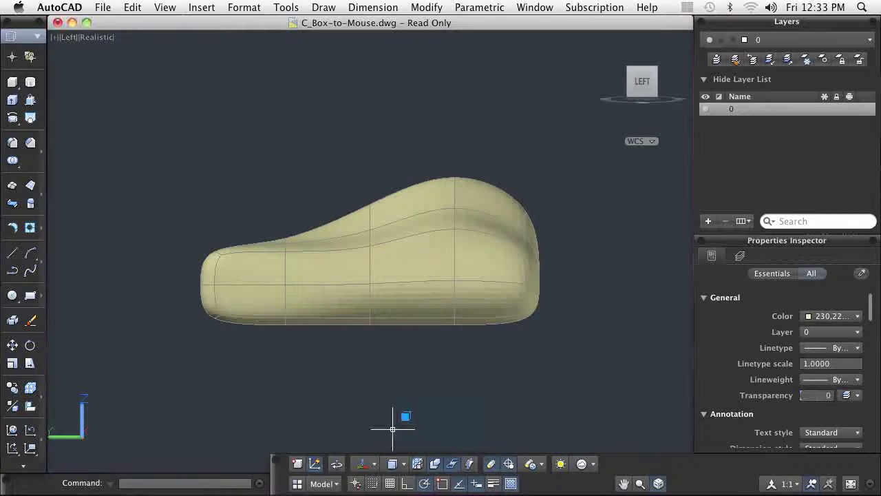
left_click(176, 299)
left_click(600, 371)
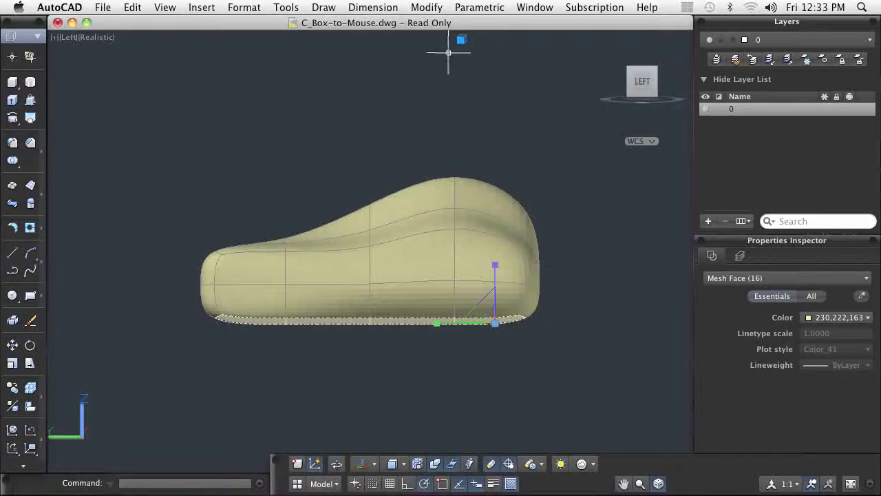
Crease the selected bottom faces with the Always crease value
left_click(435, 11)
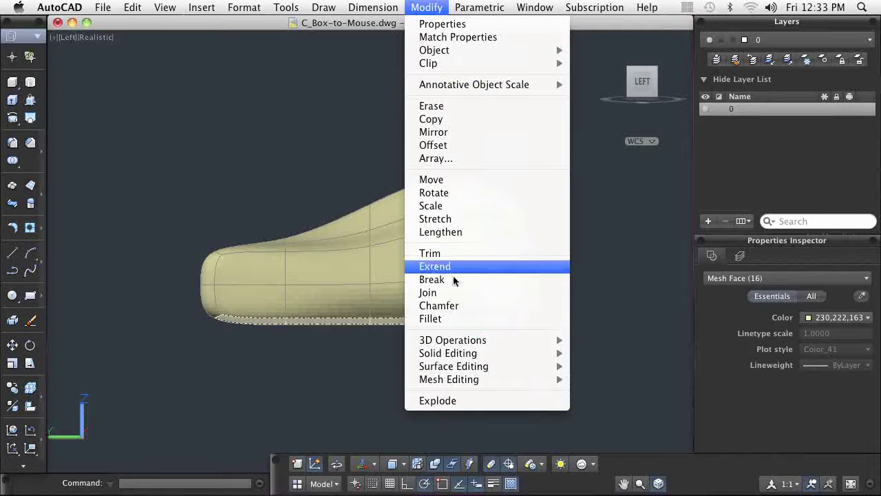
mouse_move(460, 380)
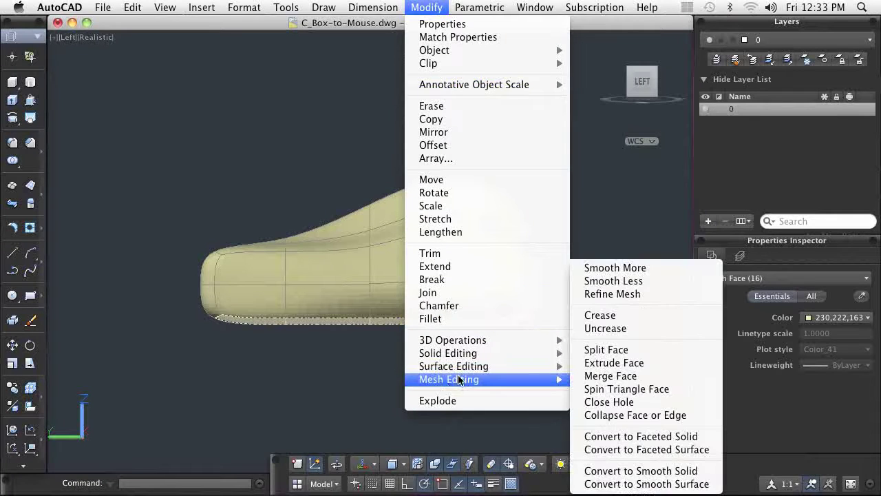
left_click(606, 315)
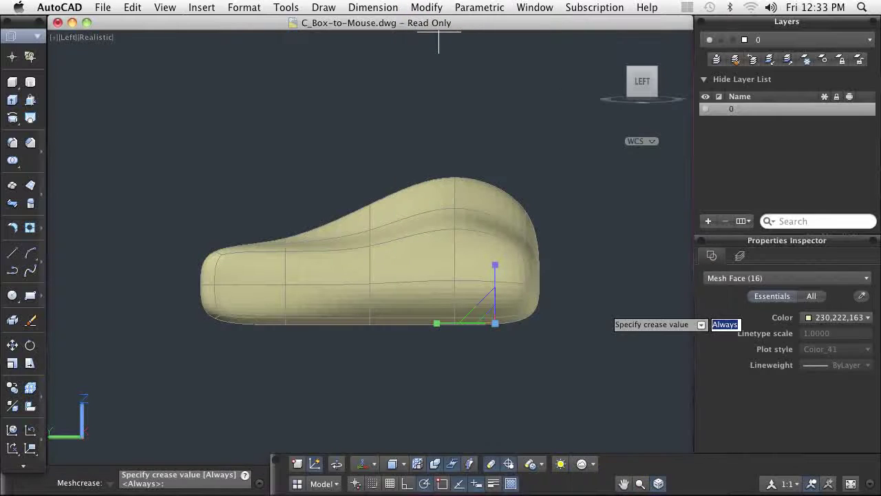
right_click(483, 374)
left_click(513, 409)
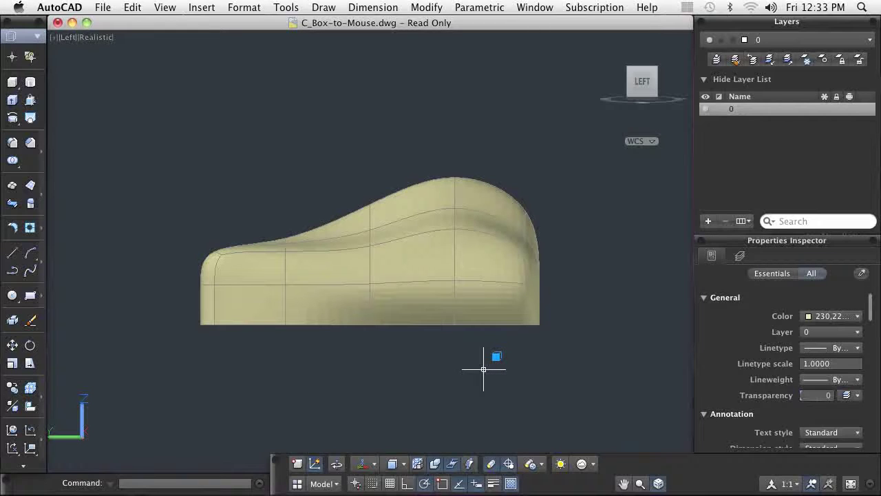
Orbit beneath the model to show its flat underside, then start Convert to Smooth Solid
mouse_move(651, 109)
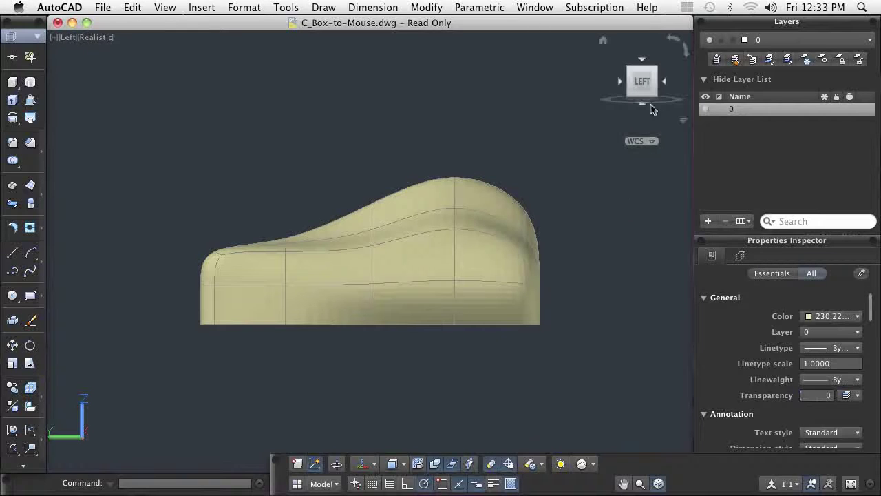
left_click_drag(650, 96, 605, 62)
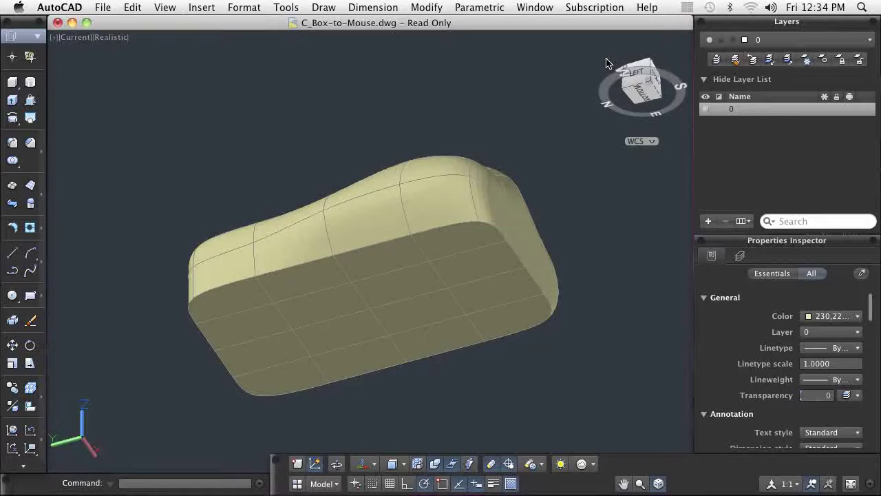
left_click(435, 9)
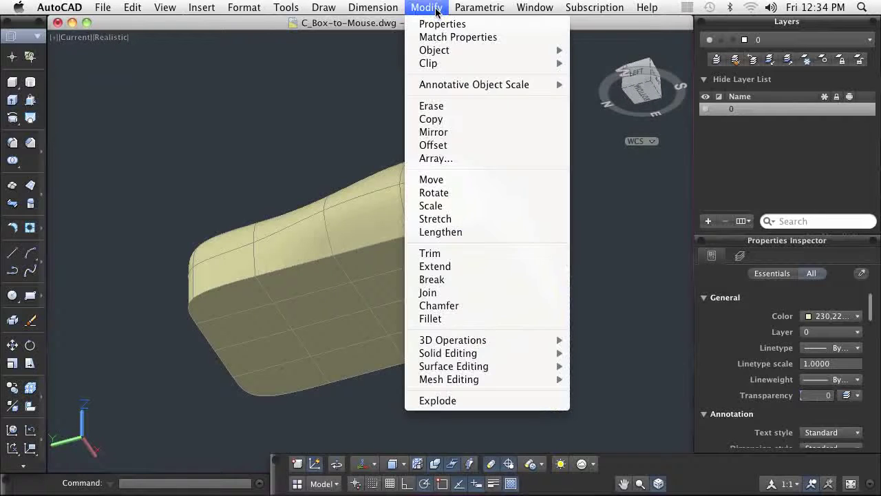
mouse_move(471, 381)
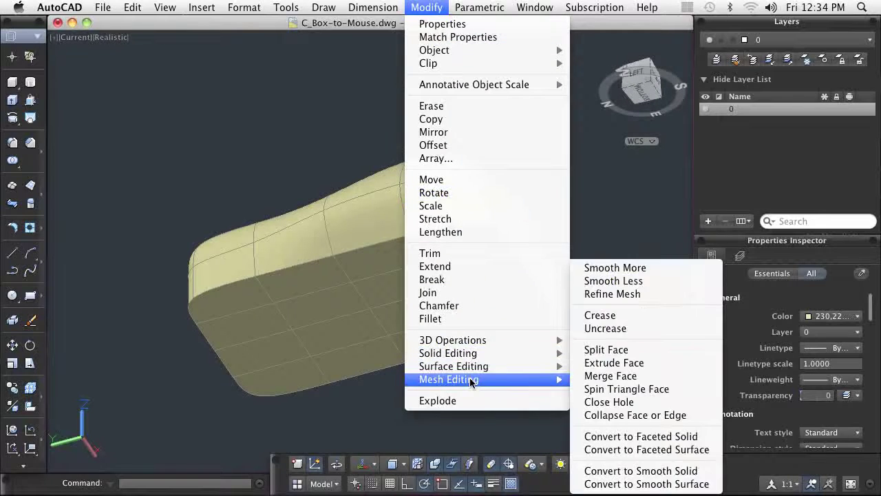
left_click(654, 471)
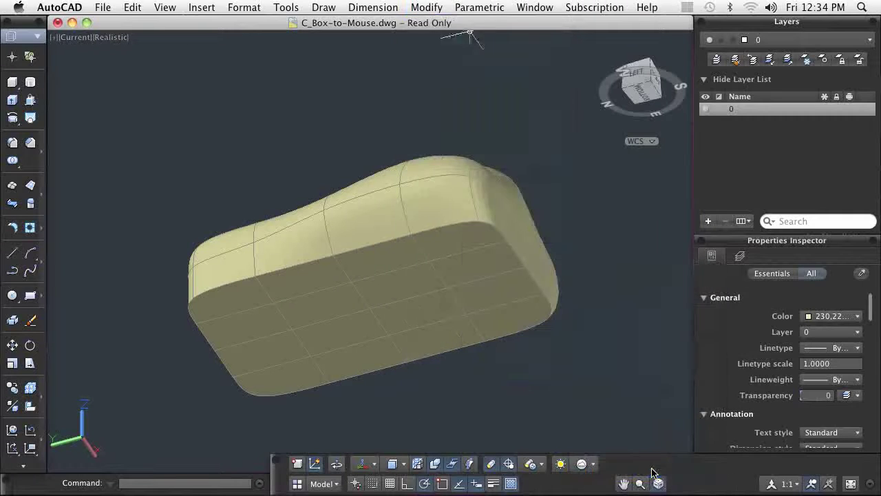